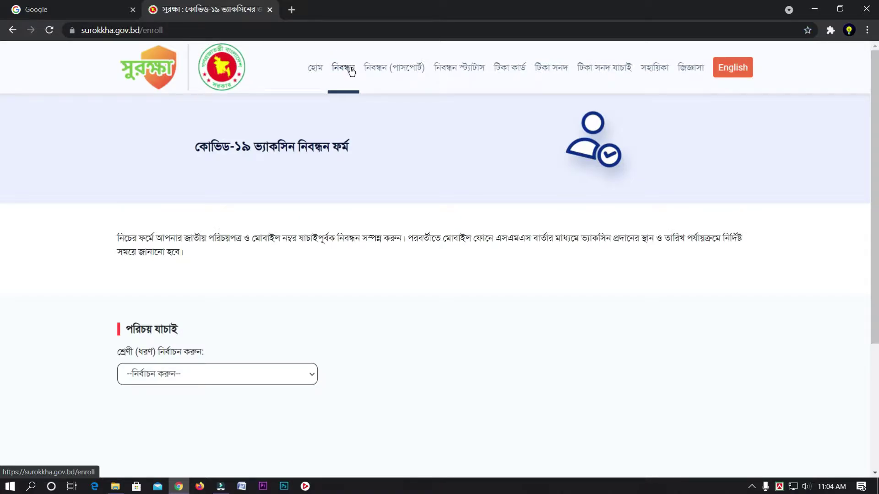
pyautogui.scroll(-1, 2, 191)
pyautogui.scroll(-2, 2, 191)
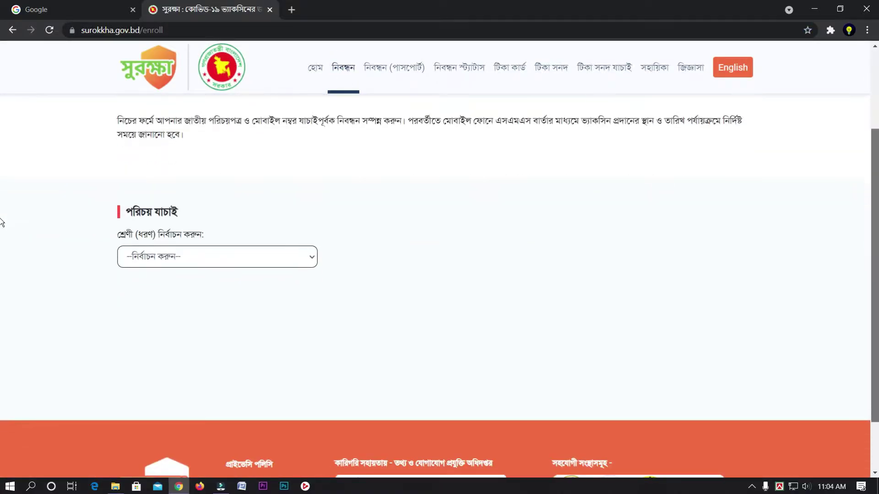
pyautogui.scroll(3, 2, 219)
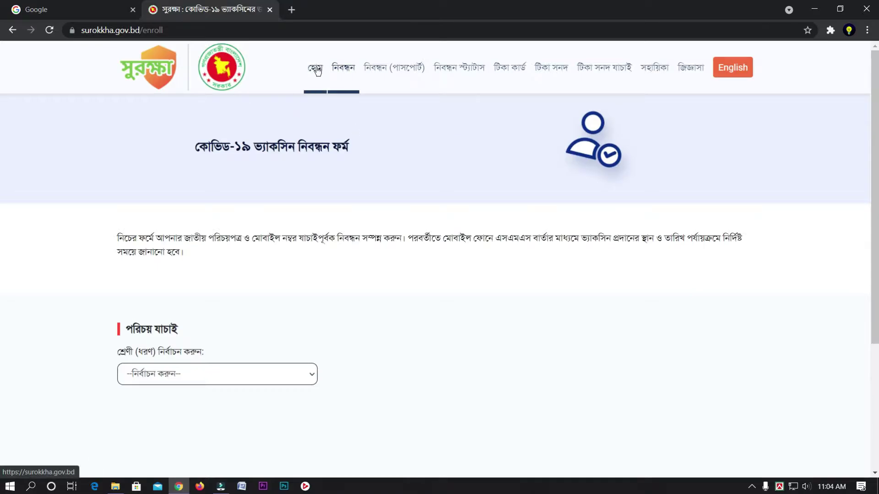
pyautogui.click(315, 69)
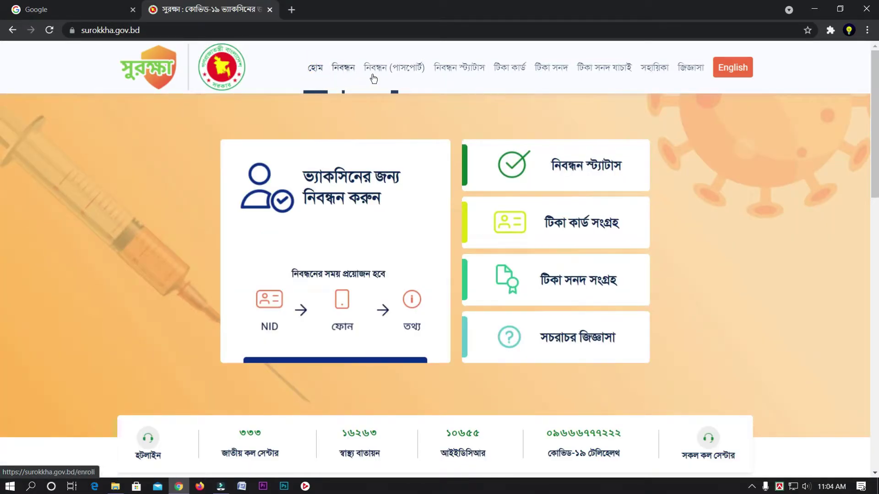
pyautogui.click(349, 70)
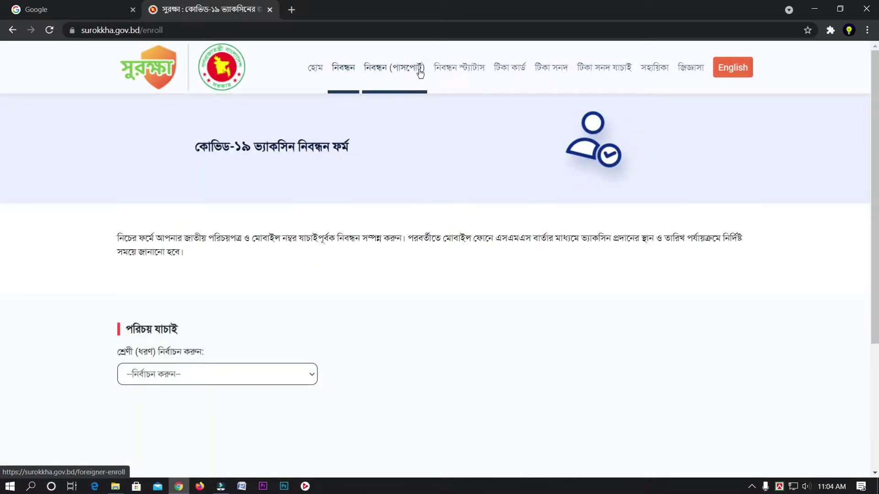
pyautogui.scroll(-2, 2, 78)
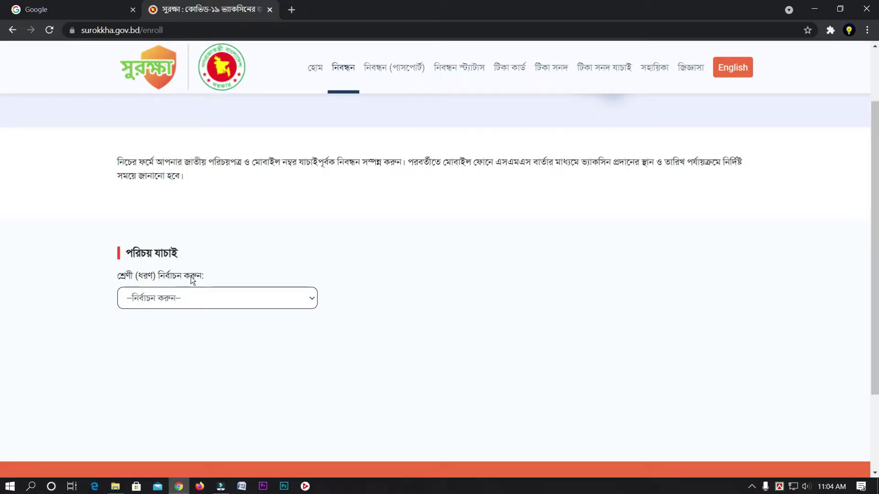
# Open the registration category list and scroll to the 18-plus students entry at the bottom
pyautogui.click(247, 300)
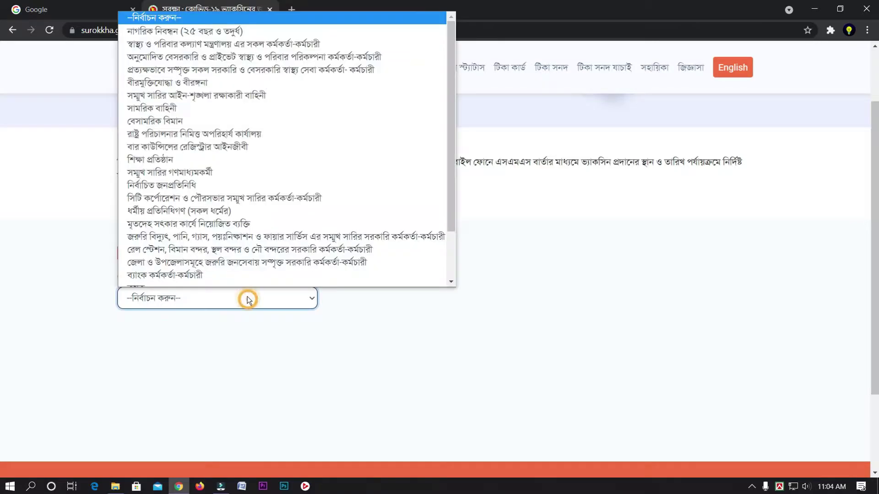
pyautogui.moveTo(449, 129); pyautogui.dragTo(455, 64)
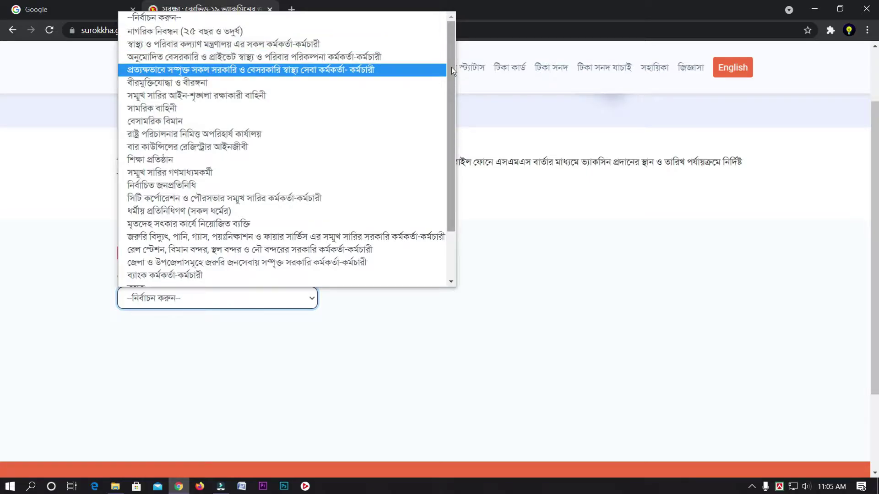
pyautogui.moveTo(451, 67); pyautogui.dragTo(455, 141)
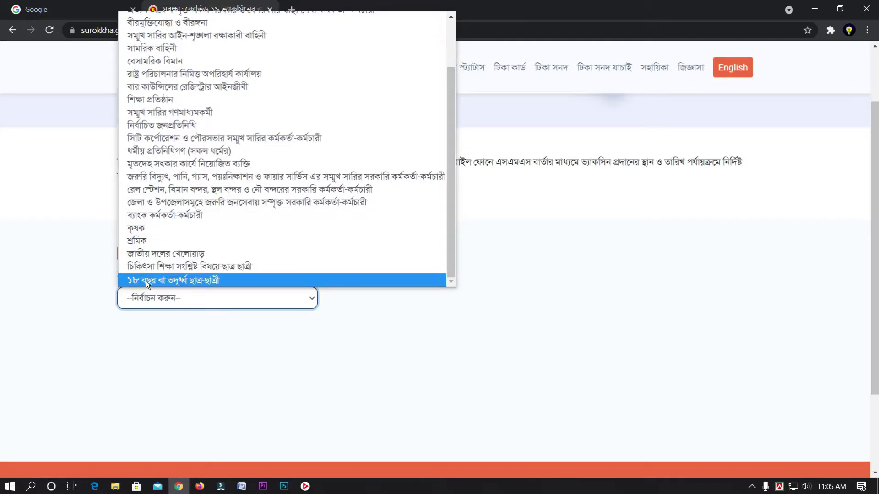
# Choose the ১৮ বছর বা তদূর্ধ্ব ছাত্র-ছাত্রী category and paste the national ID number
pyautogui.click(208, 281)
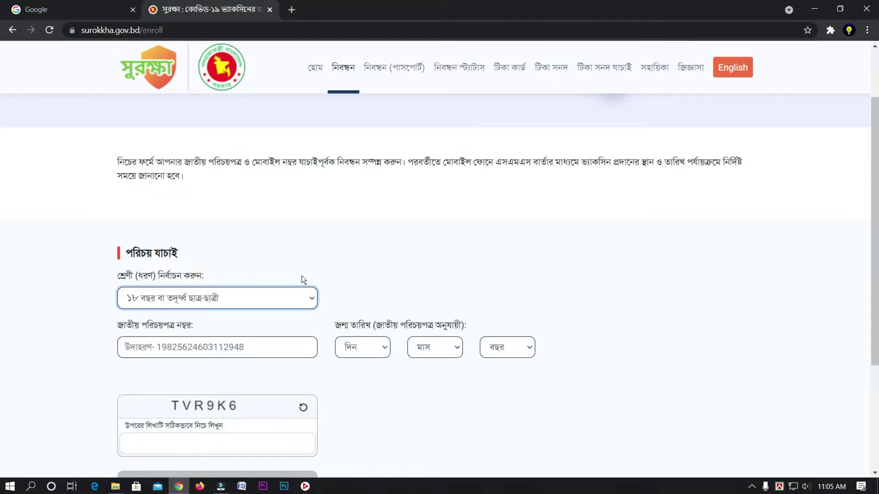
pyautogui.scroll(-1, 1, 144)
pyautogui.scroll(-2, 2, 144)
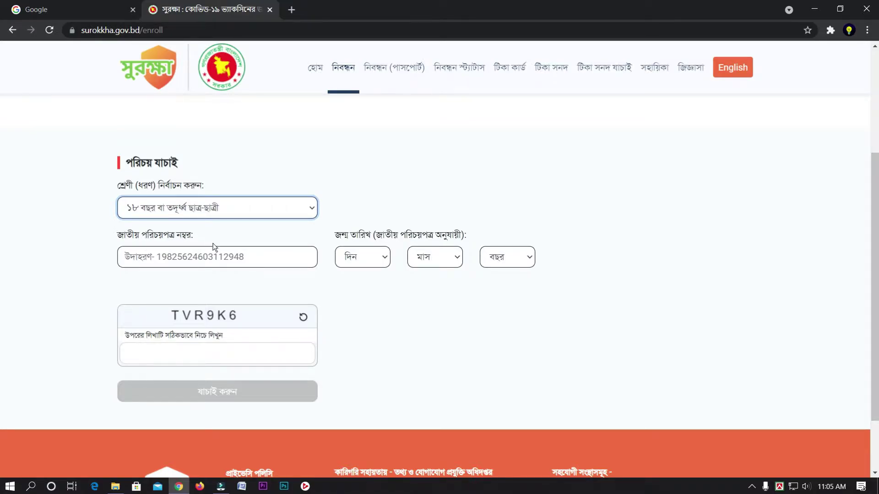
pyautogui.click(206, 258)
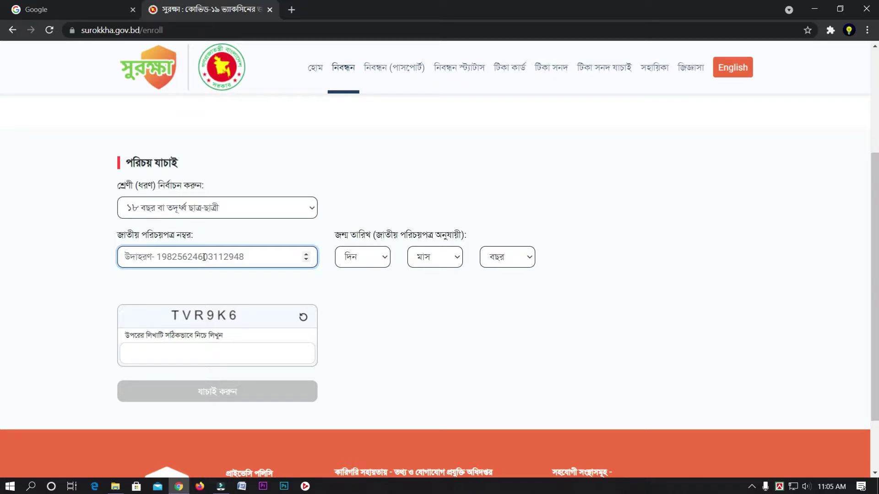
pyautogui.hotkey('ctrl', 'v')
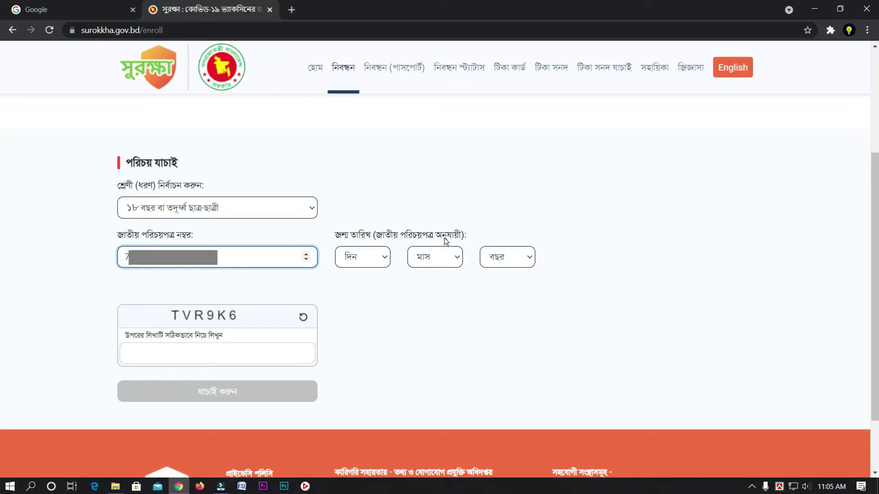
# Set the date of birth, with মে as the month, in the day/month/year dropdowns
pyautogui.click(384, 263)
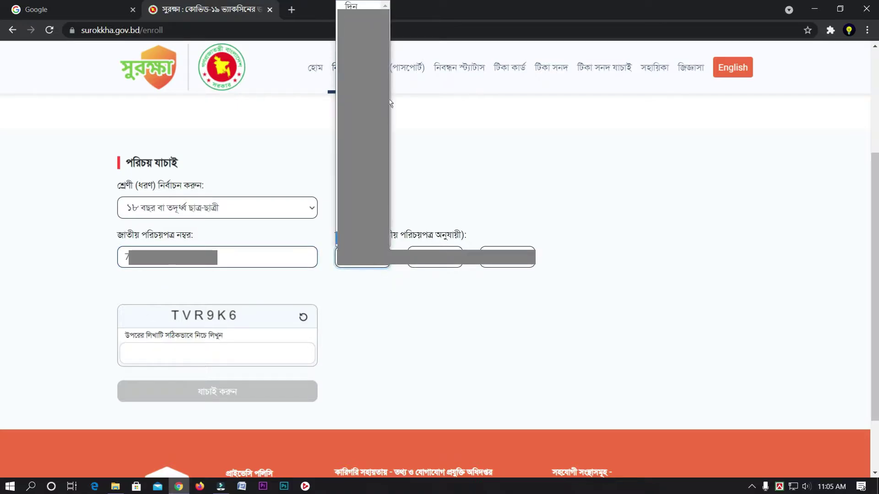
pyautogui.click(361, 59)
pyautogui.click(433, 258)
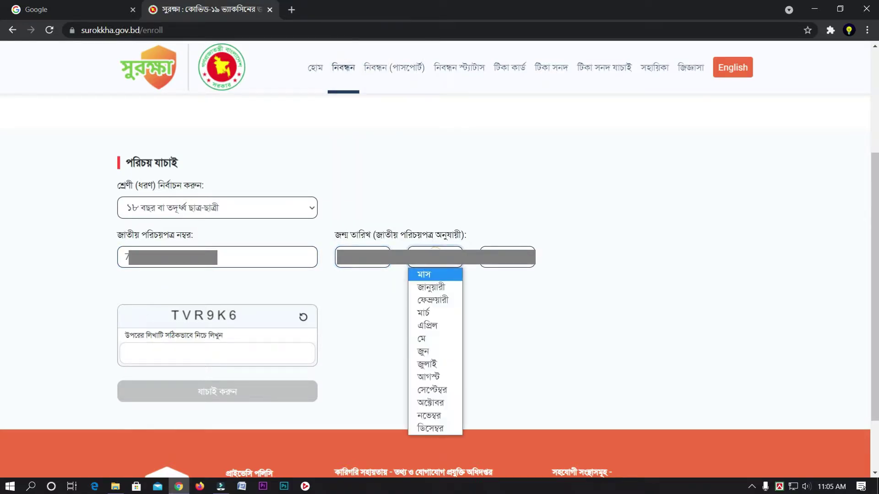
pyautogui.click(426, 338)
pyautogui.click(507, 256)
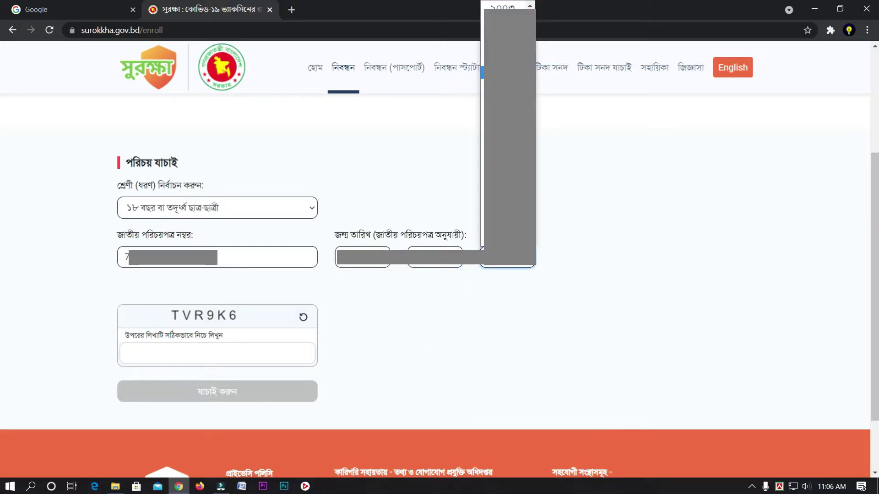
pyautogui.click(508, 138)
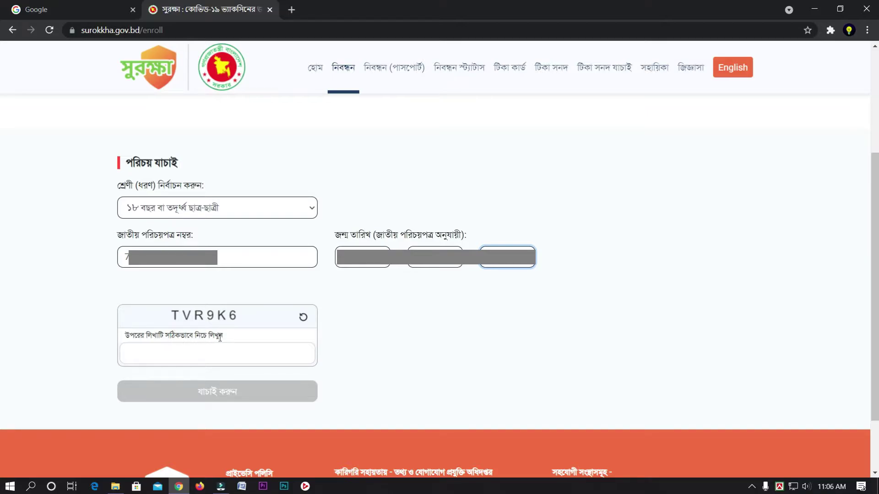
# Enter the captcha text and submit the ID details with যাচাই করুন
pyautogui.click(196, 354)
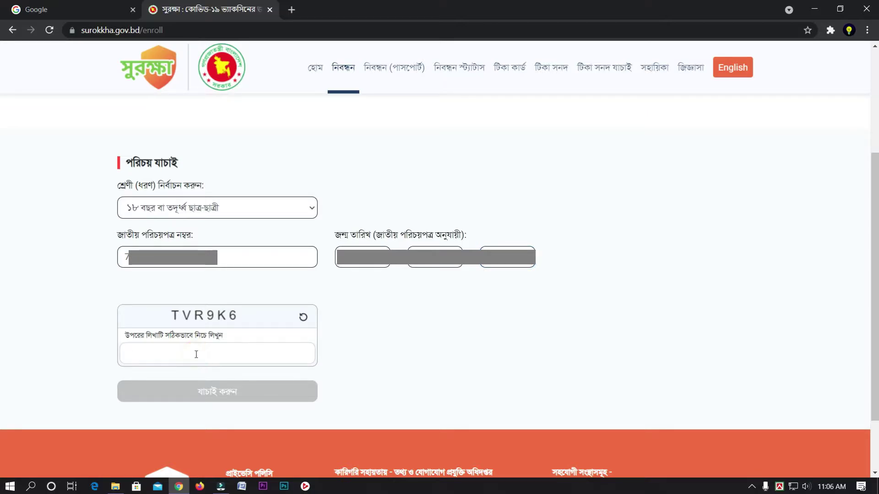
pyautogui.write('TVR9K6')
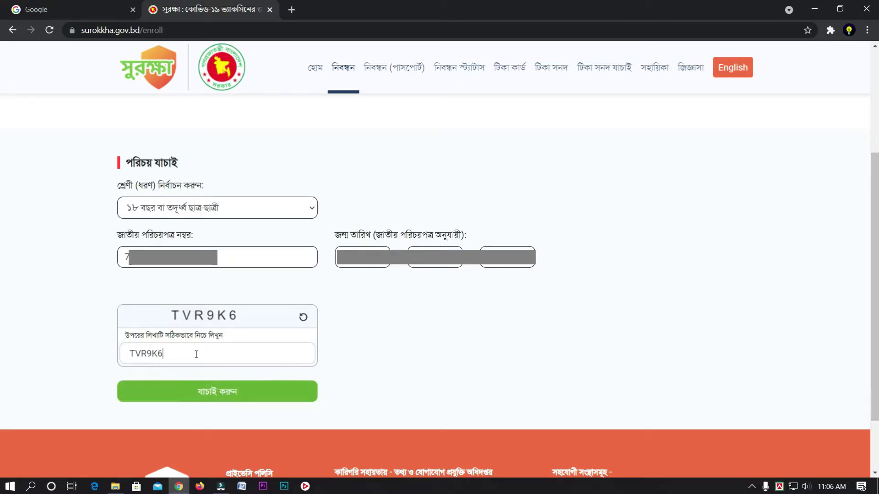
pyautogui.click(233, 395)
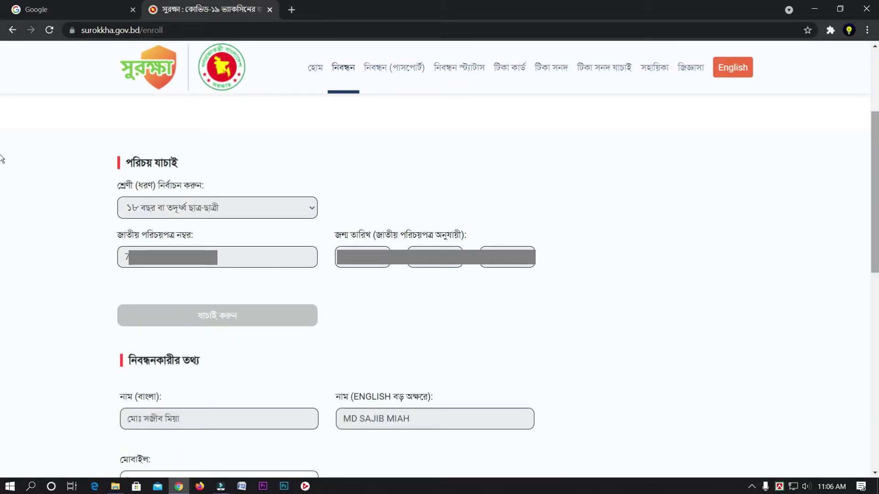
# Enter the registrant's mobile number in the মোবাইল field
pyautogui.scroll(-5, 2, 201)
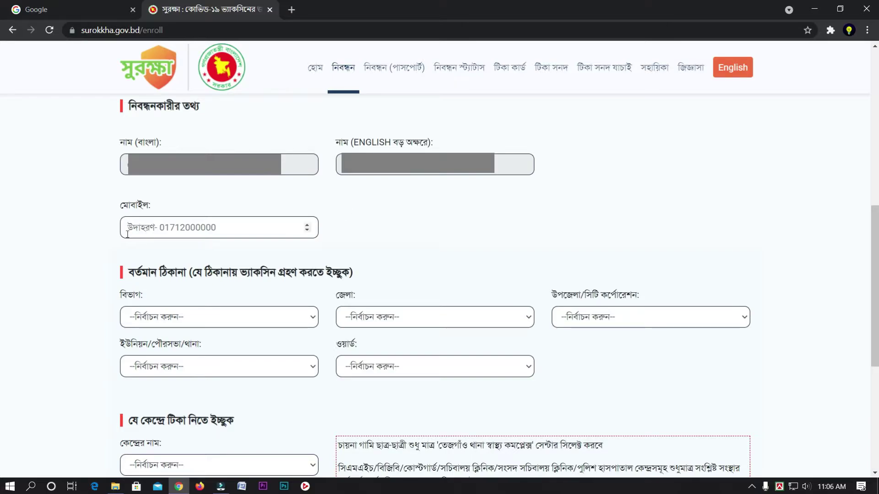
pyautogui.click(220, 228)
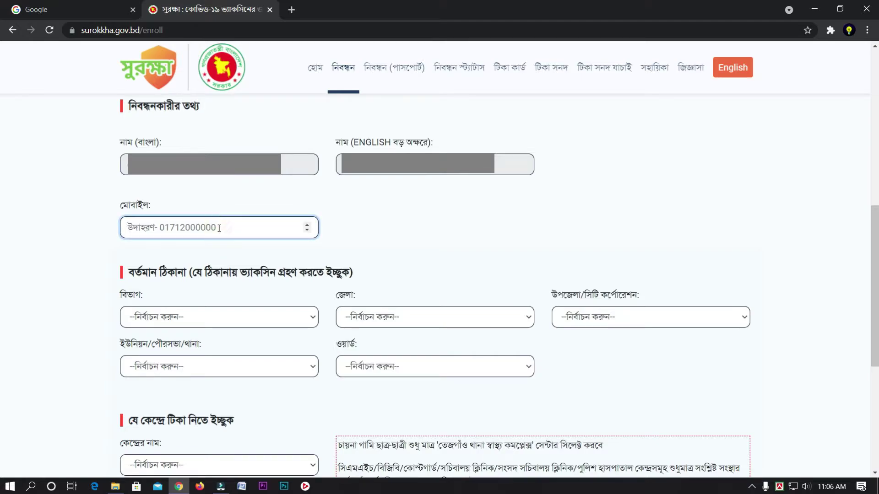
pyautogui.write('016')
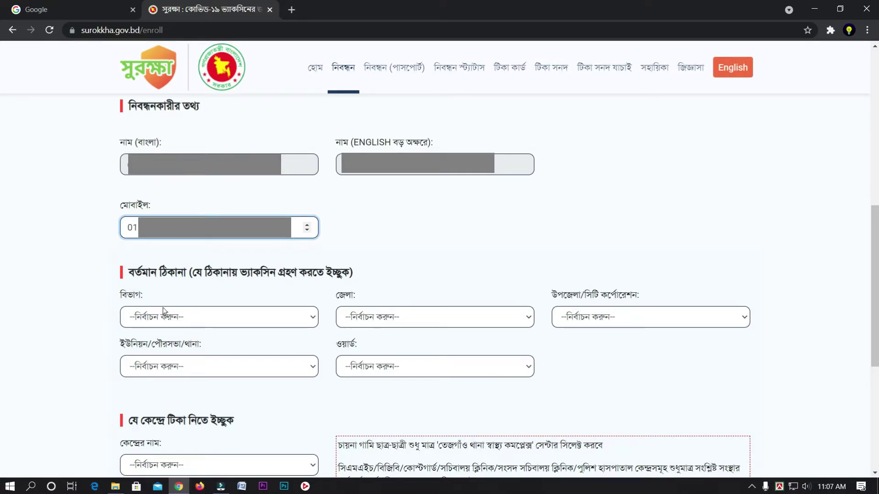
# Set the division to ঢাকা and the district to টাঙ্গাইল
pyautogui.click(229, 325)
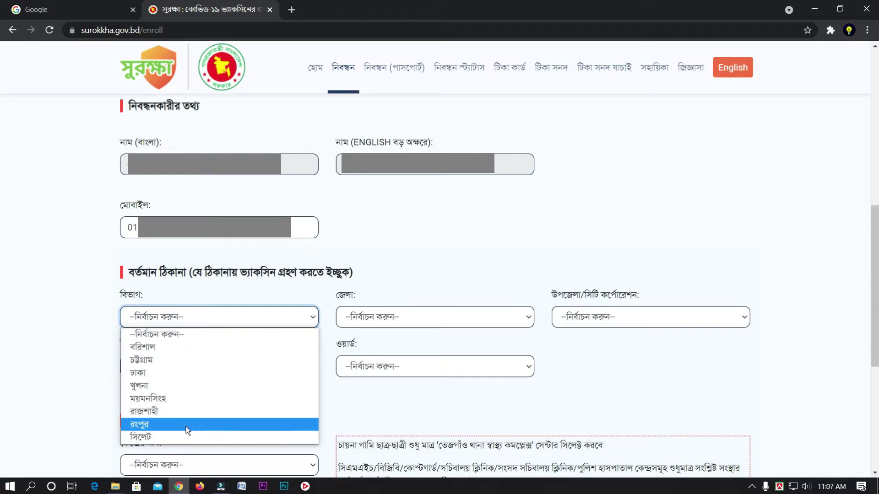
pyautogui.click(164, 374)
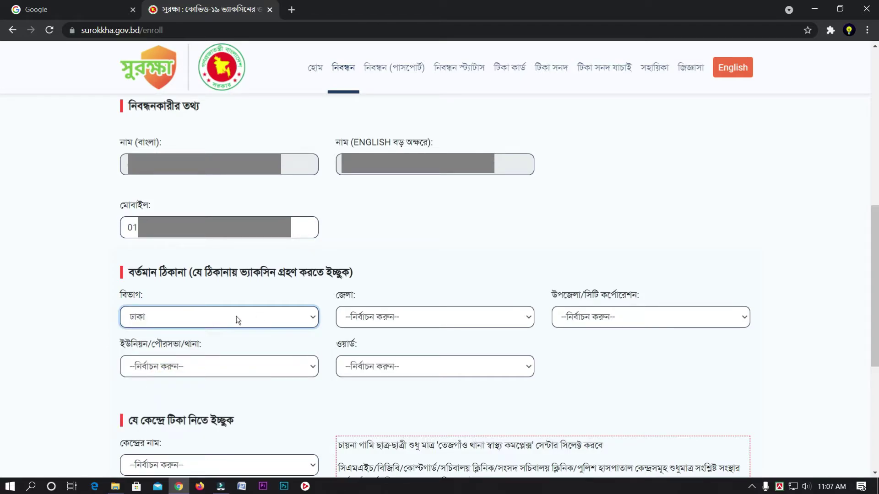
pyautogui.click(501, 318)
pyautogui.click(425, 301)
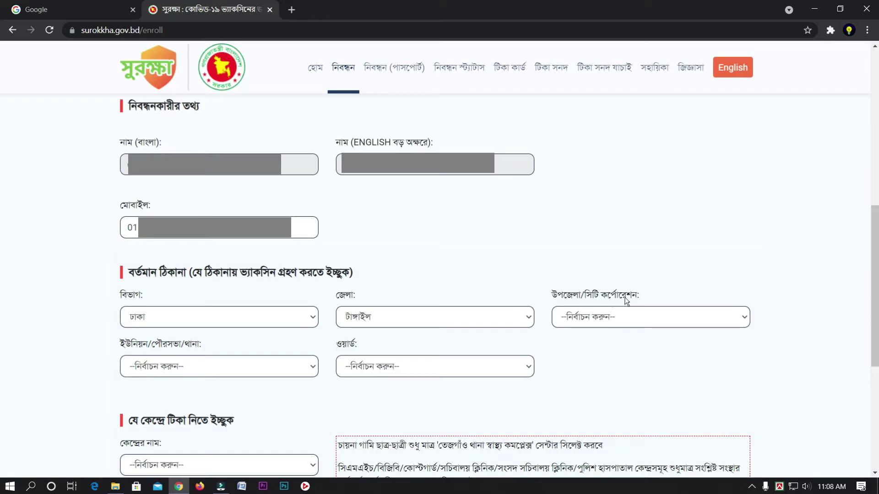
# Choose the upazila, union and ward for the current address
pyautogui.click(621, 319)
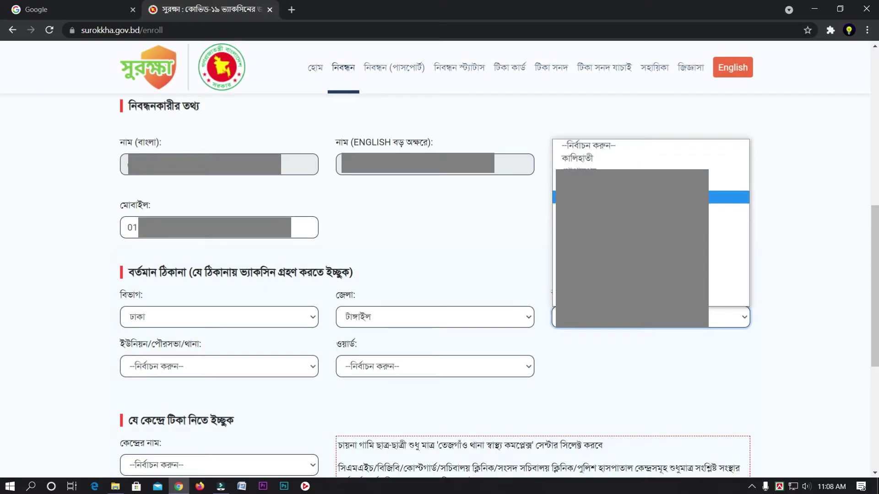
pyautogui.click(632, 197)
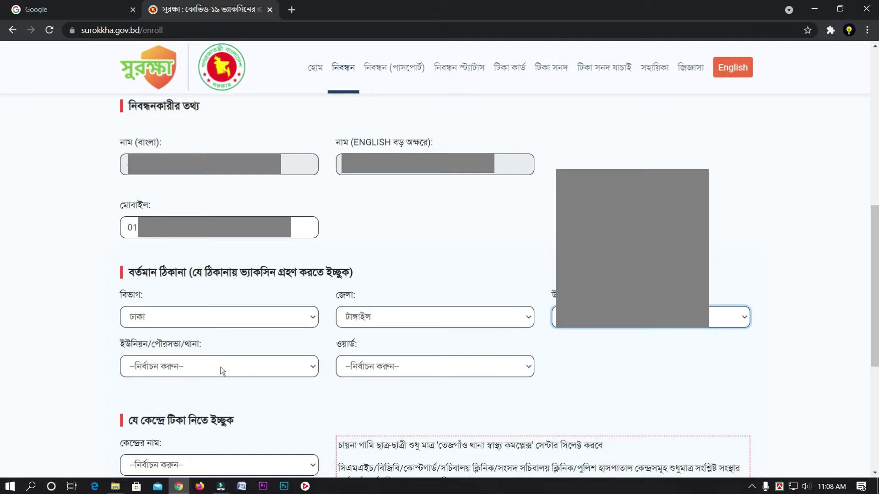
pyautogui.click(153, 362)
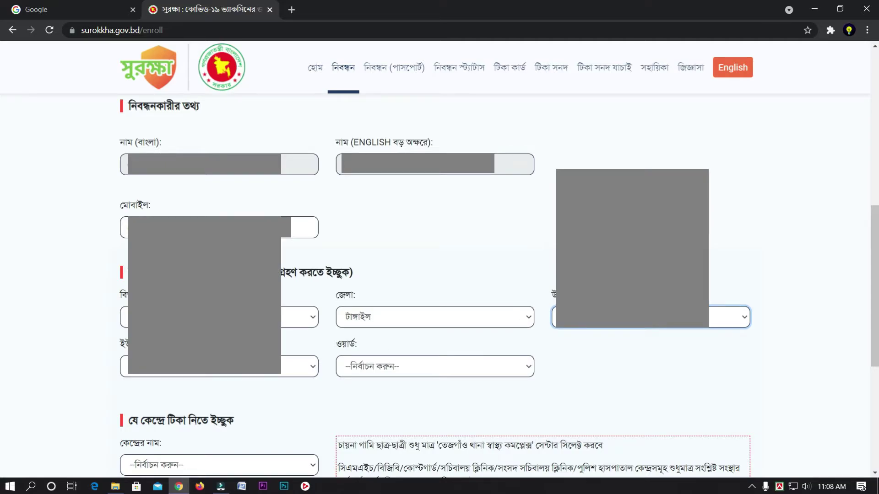
pyautogui.click(229, 369)
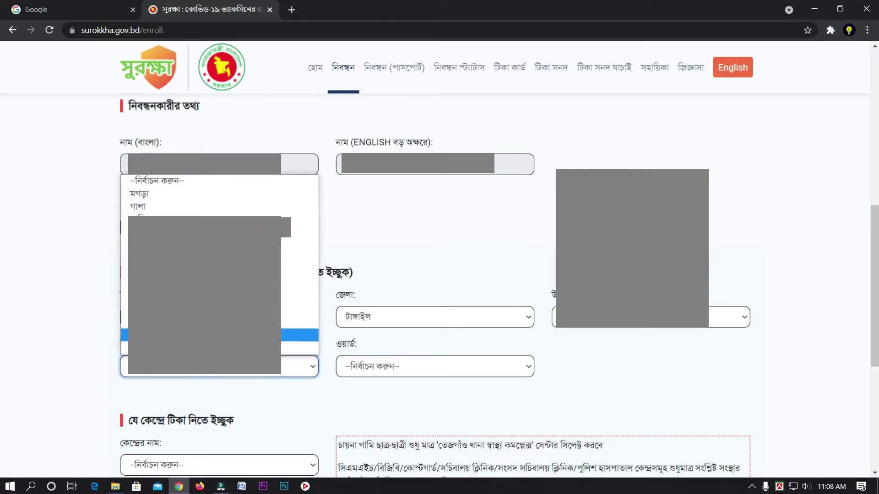
pyautogui.click(206, 348)
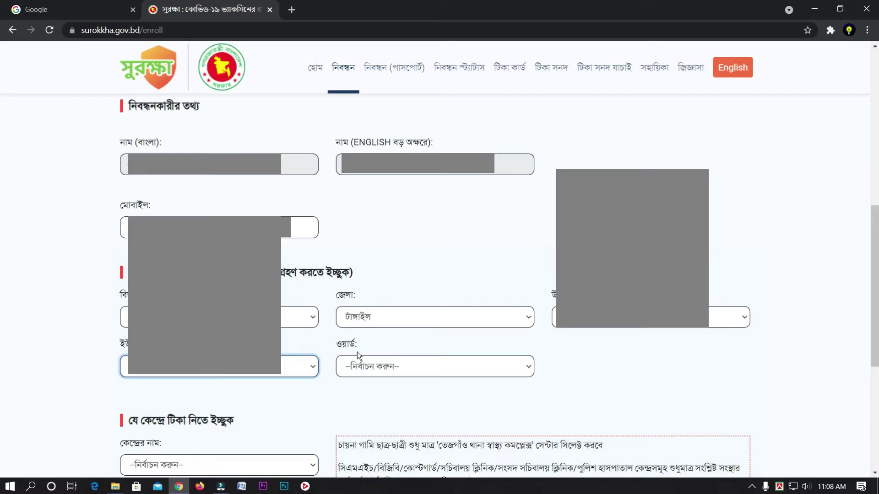
pyautogui.click(418, 368)
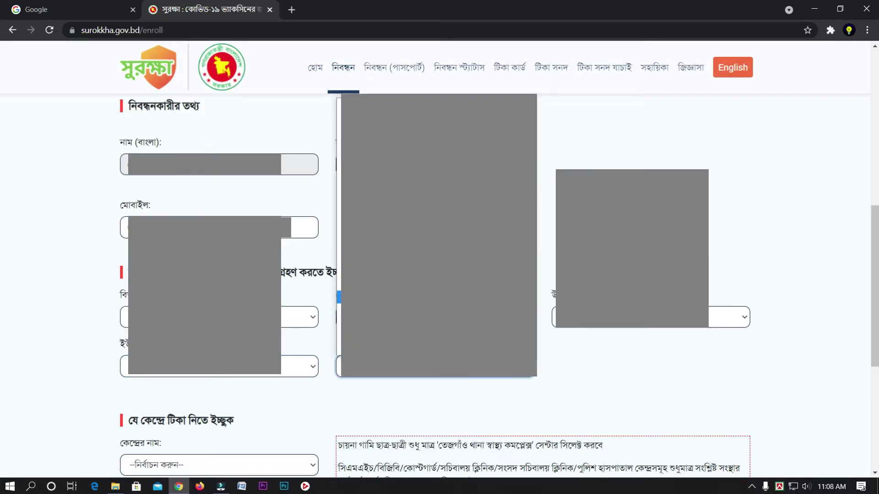
pyautogui.click(395, 272)
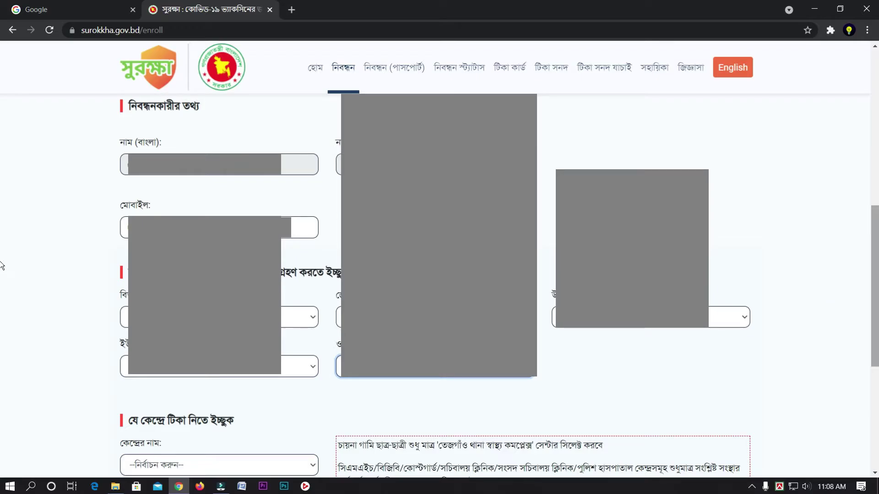
# Select শেখ হাসিনা মেডিকেল কলেজ হাসপাতাল, টাঙ্গাইল as the centre and save the form
pyautogui.scroll(-6, 2, 266)
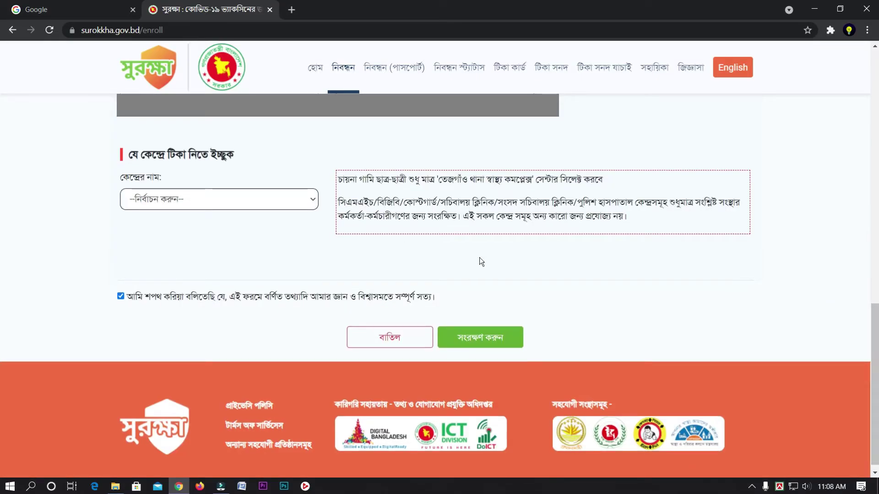
pyautogui.click(305, 201)
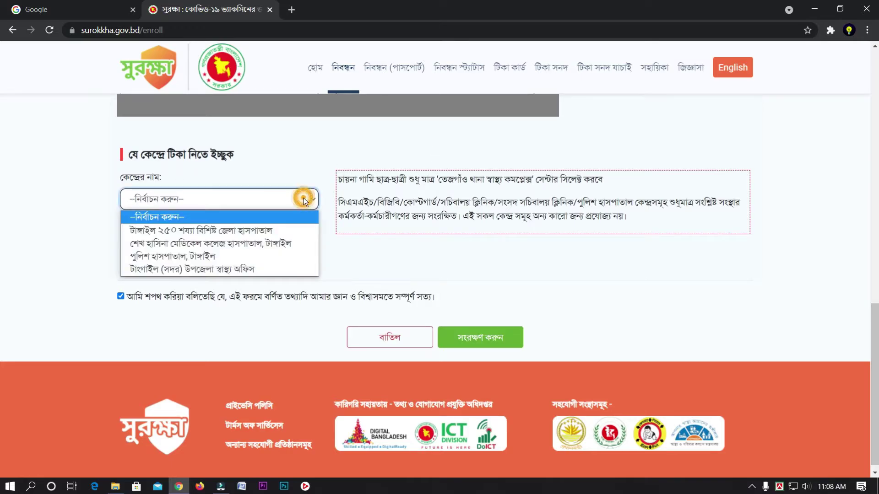
pyautogui.click(200, 244)
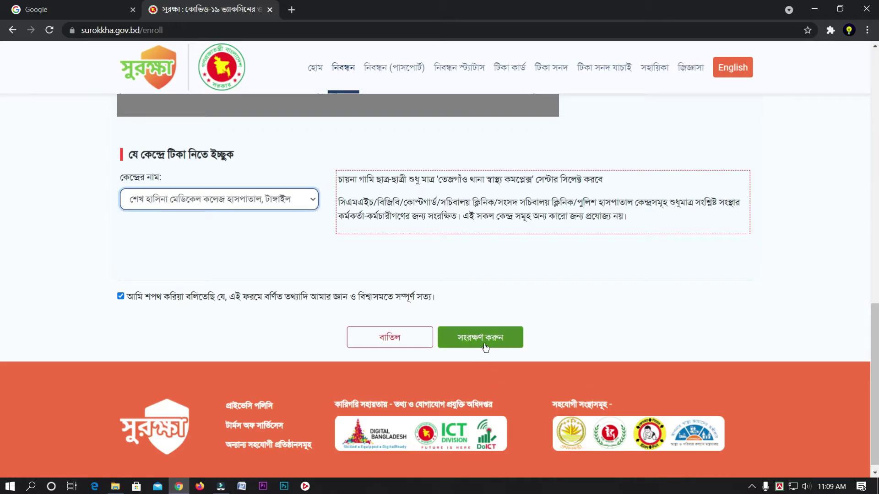
pyautogui.click(485, 348)
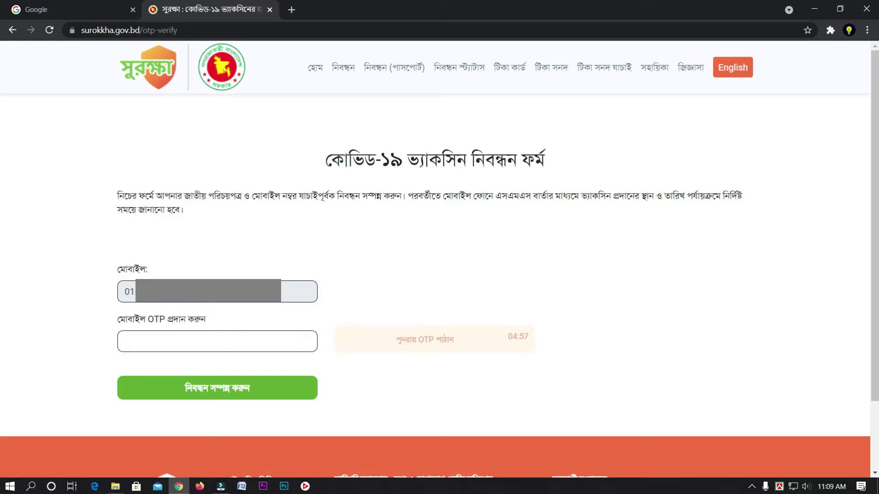
# Enter the SMS OTP, submit with নিবন্ধন সম্পন্ন করুন, and review the confirmation
pyautogui.click(221, 341)
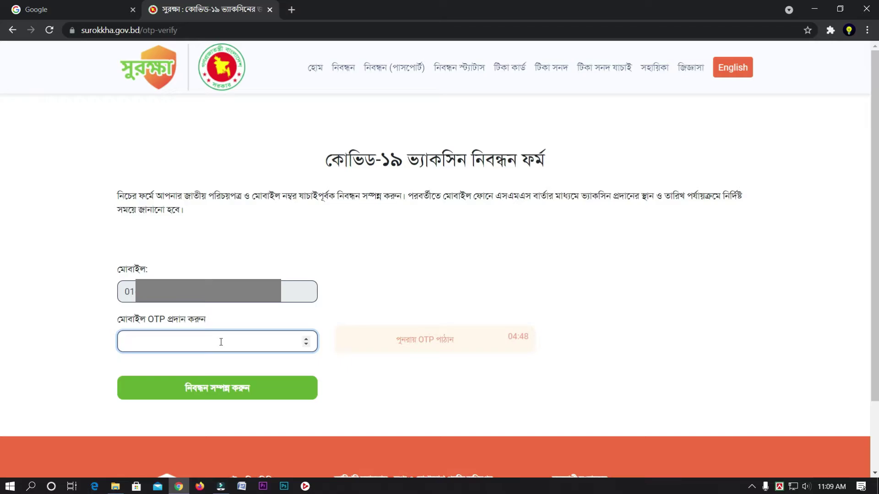
pyautogui.click(228, 394)
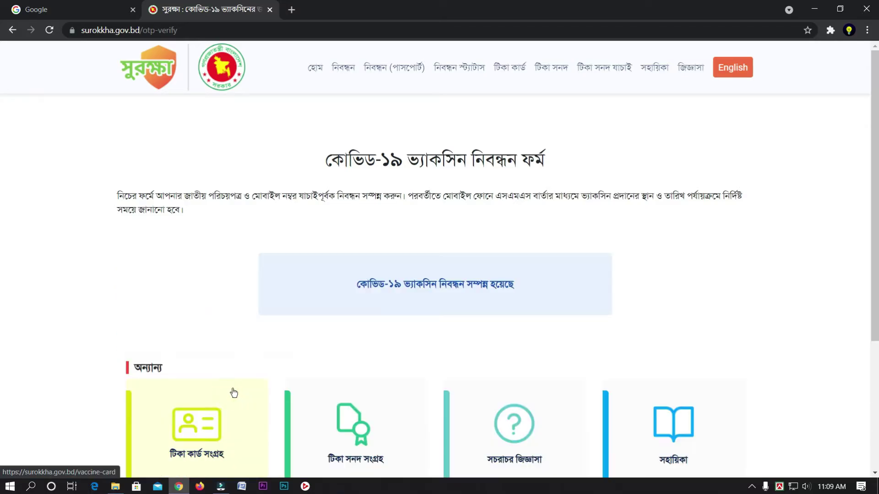
pyautogui.scroll(-2, 1, 136)
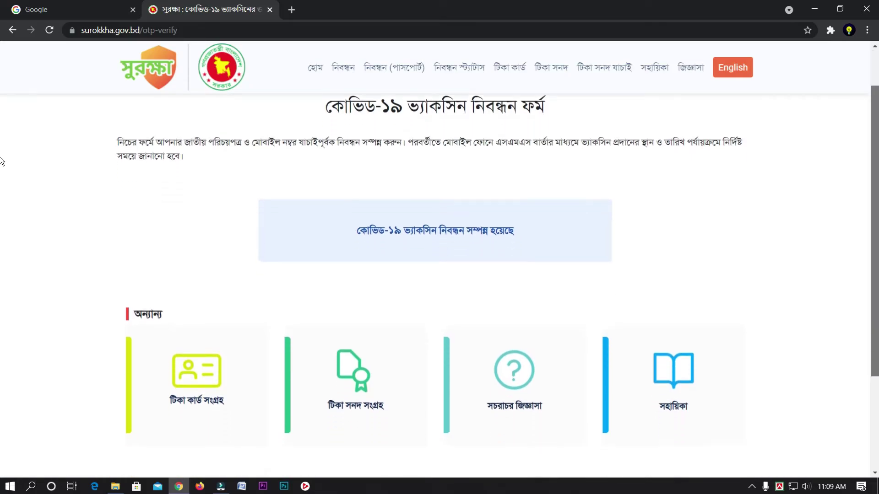
pyautogui.scroll(-1, 2, 201)
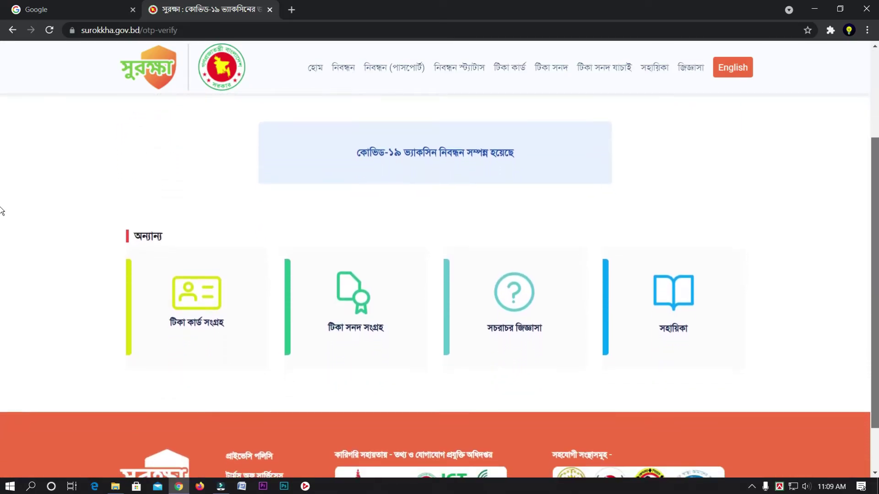
pyautogui.scroll(2, 2, 207)
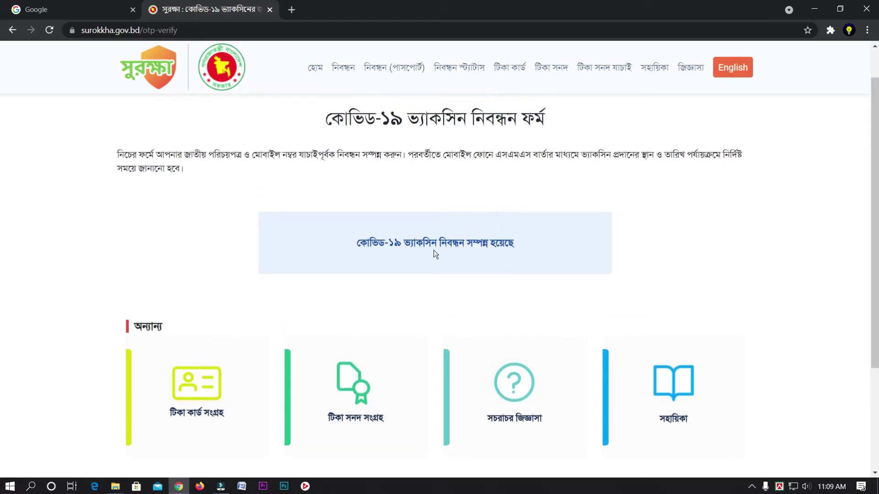
# Open the টিকা কার্ড সংগ্রহ form and enter the national ID number
pyautogui.click(190, 394)
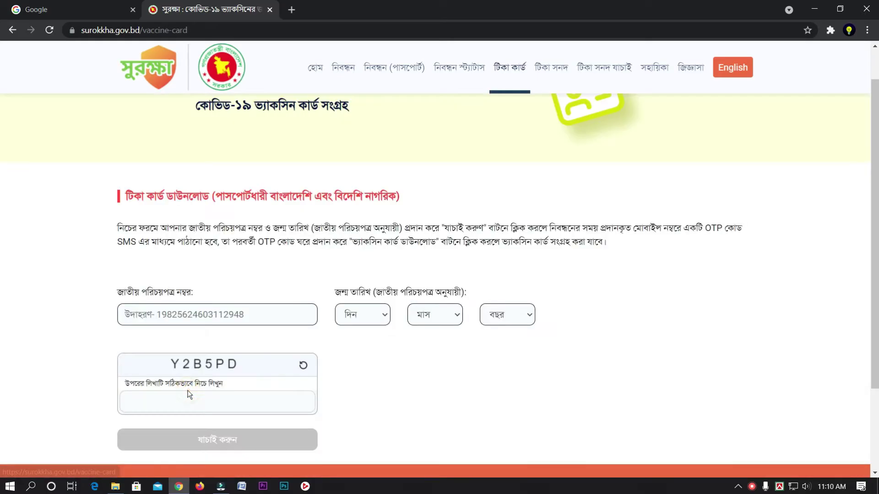
pyautogui.click(256, 310)
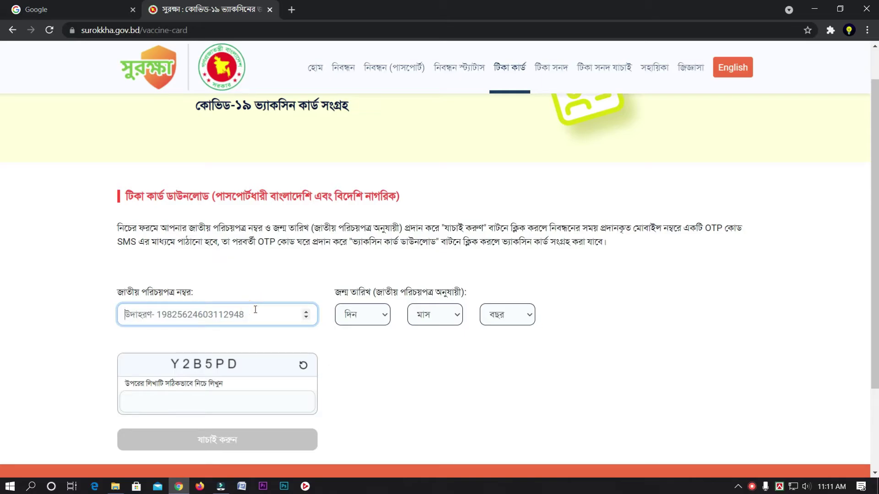
pyautogui.write('78')
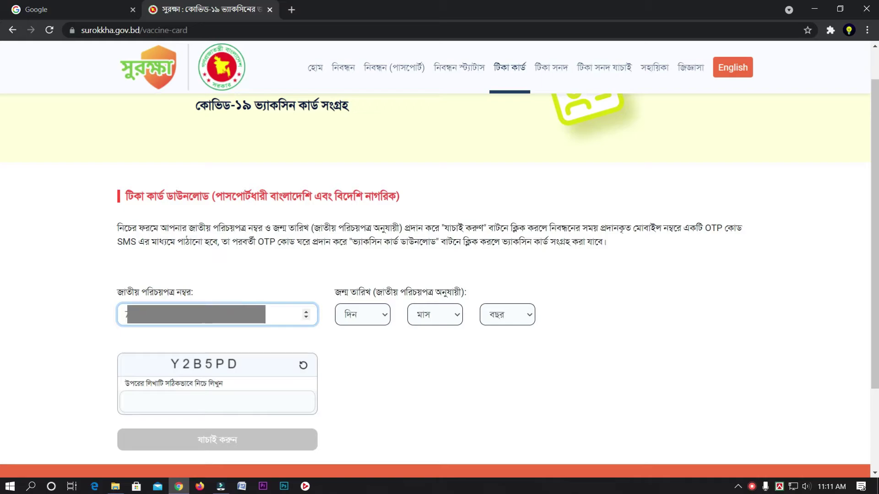
# Set the birth date with April as the month and type the captcha text
pyautogui.click(357, 320)
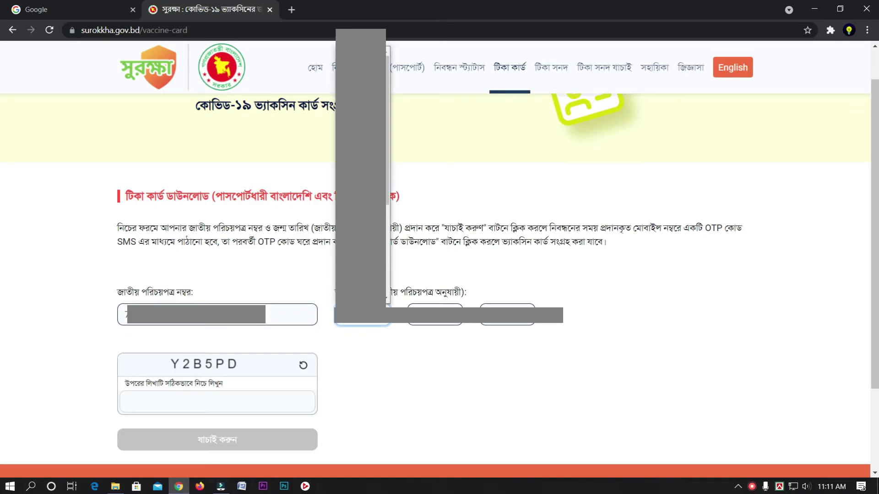
pyautogui.click(342, 103)
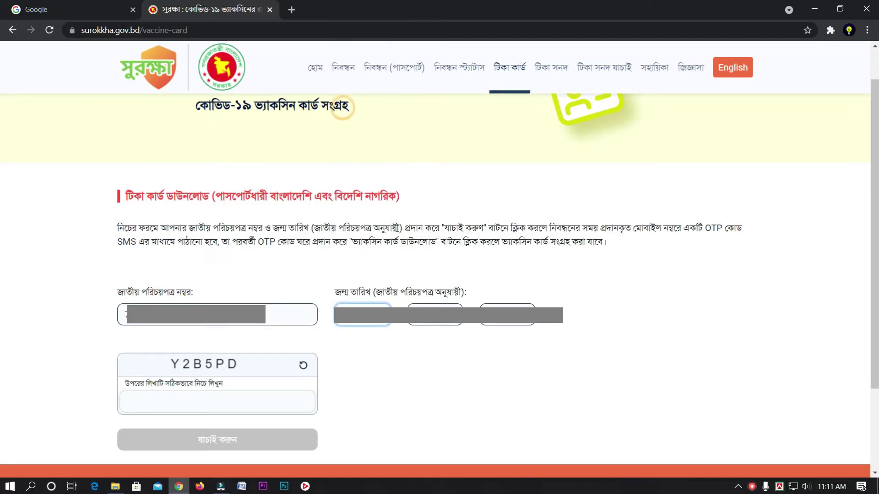
pyautogui.click(435, 315)
pyautogui.click(434, 200)
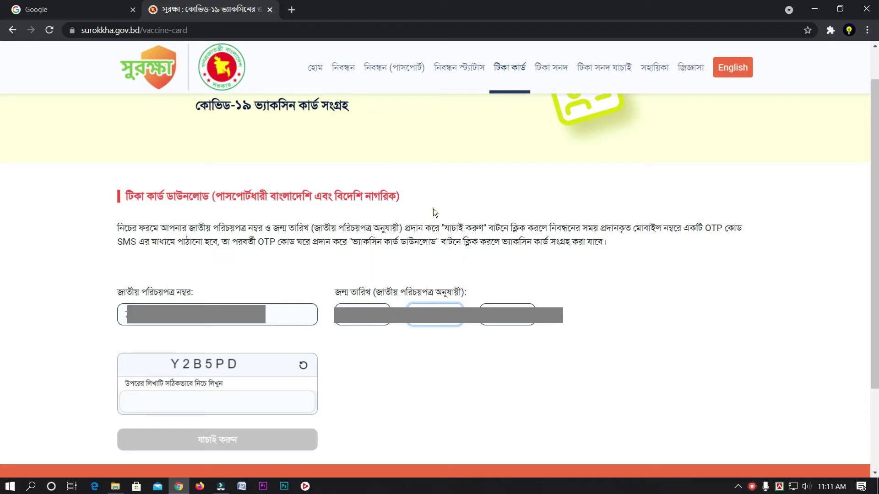
pyautogui.click(506, 322)
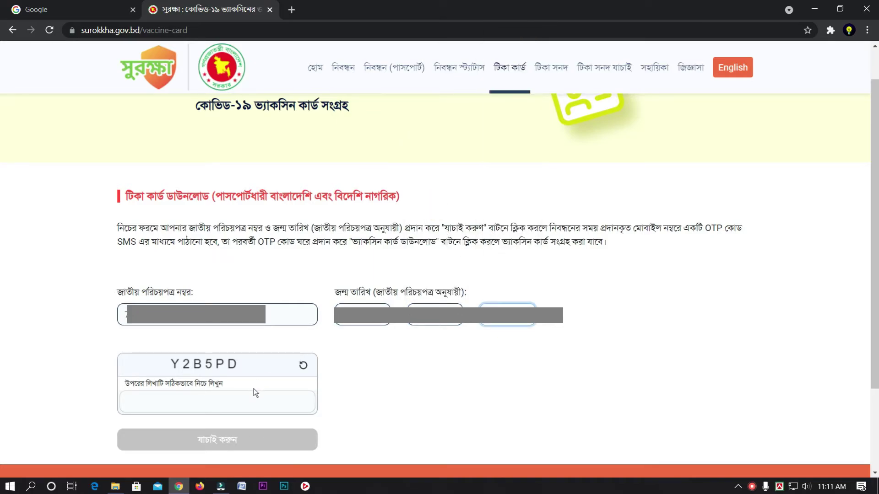
pyautogui.click(232, 399)
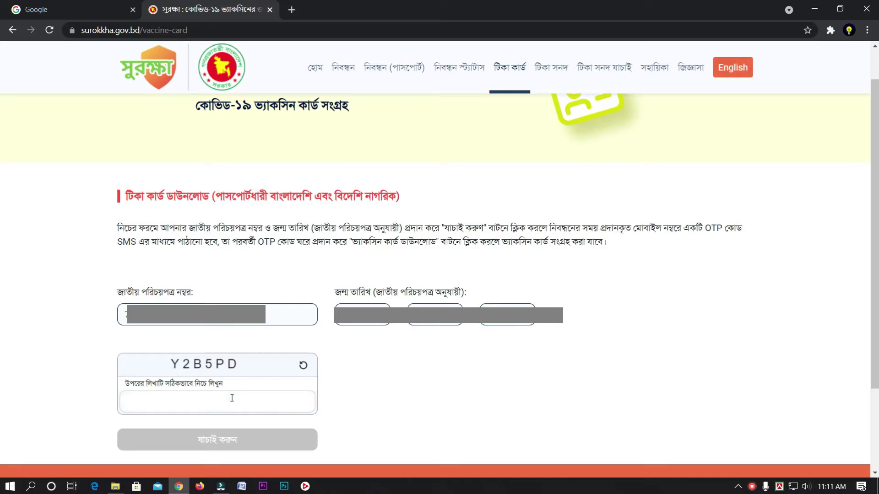
pyautogui.write('Y2B5PD')
# Verify the ID details, enter the received OTP and submit it to load the vaccine card
pyautogui.click(242, 442)
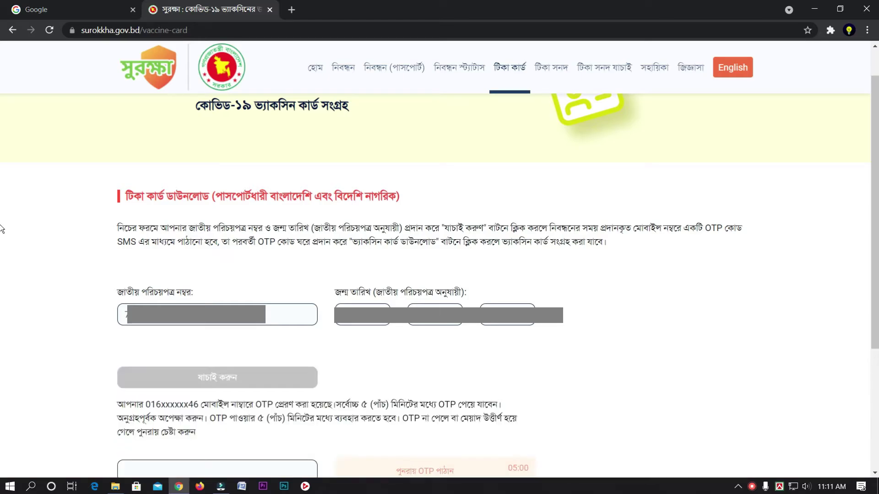
pyautogui.scroll(-4, 143, 296)
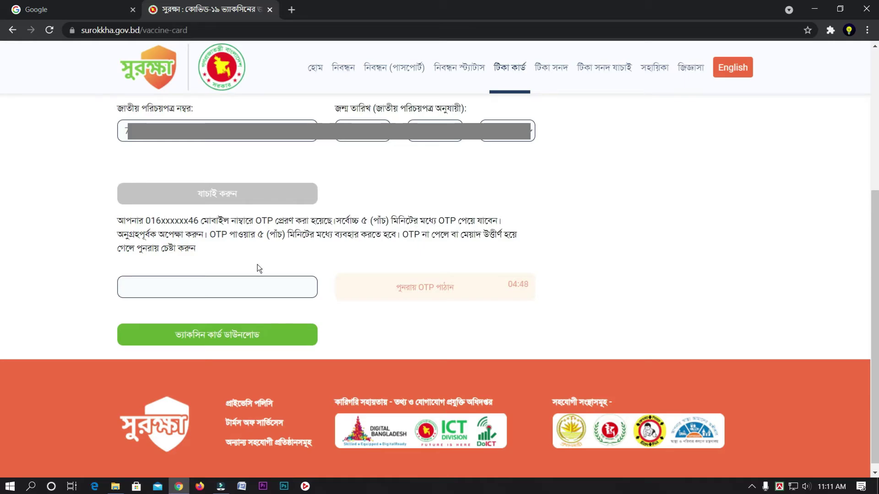
pyautogui.click(218, 290)
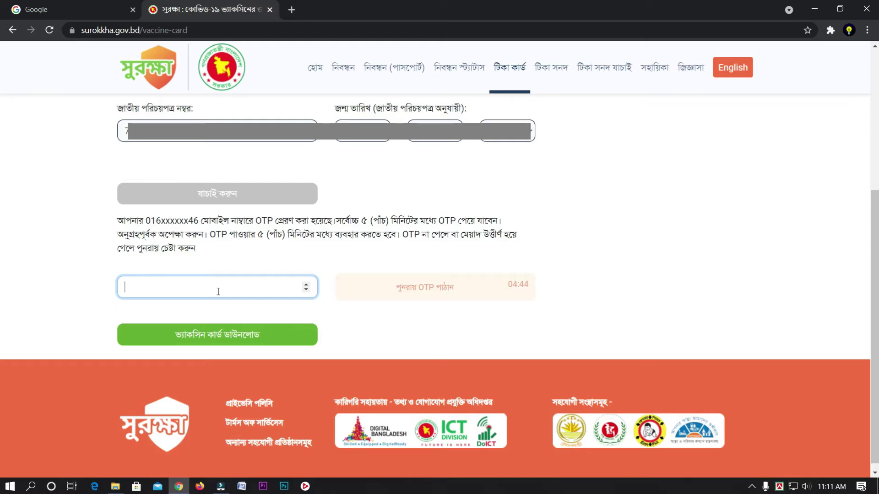
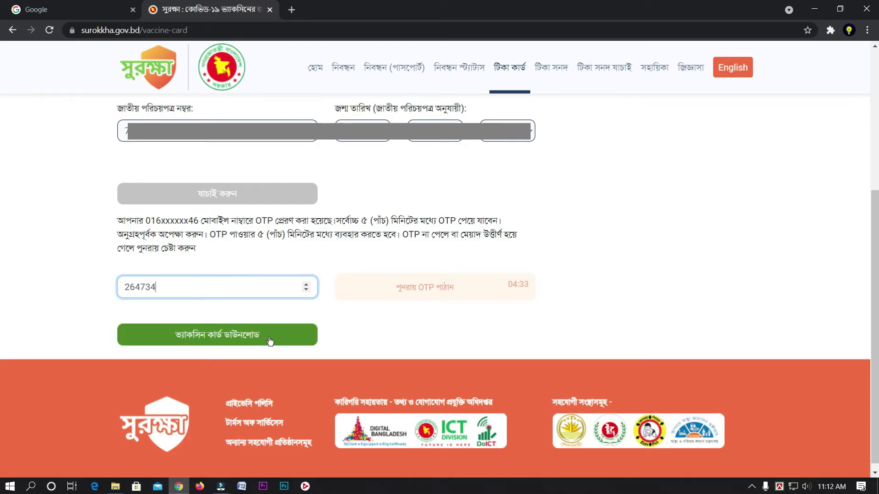
pyautogui.click(270, 339)
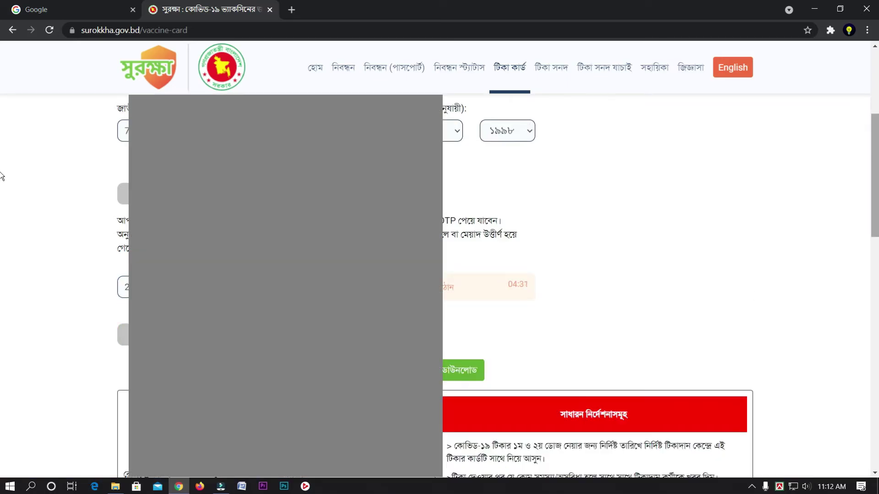
# Review the vaccine card preview and download it as a PDF with ভ্যাকসিন কার্ড ডাউনলোড
pyautogui.scroll(-6, 1, 158)
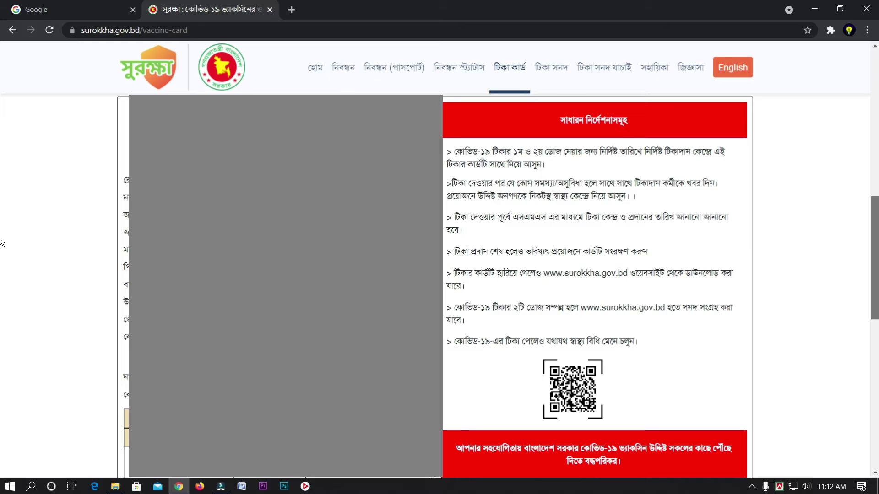
pyautogui.scroll(-4, 1, 243)
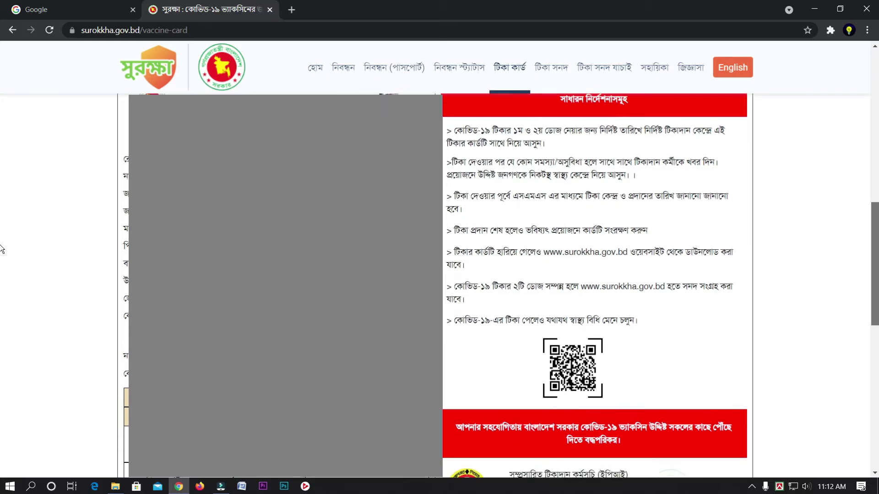
pyautogui.scroll(-8, 1, 293)
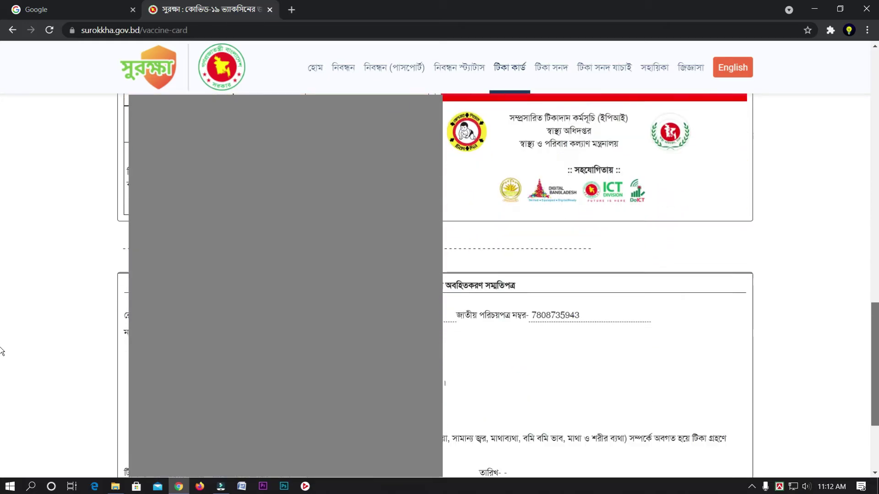
pyautogui.scroll(4, 0, 311)
pyautogui.scroll(9, 1, 313)
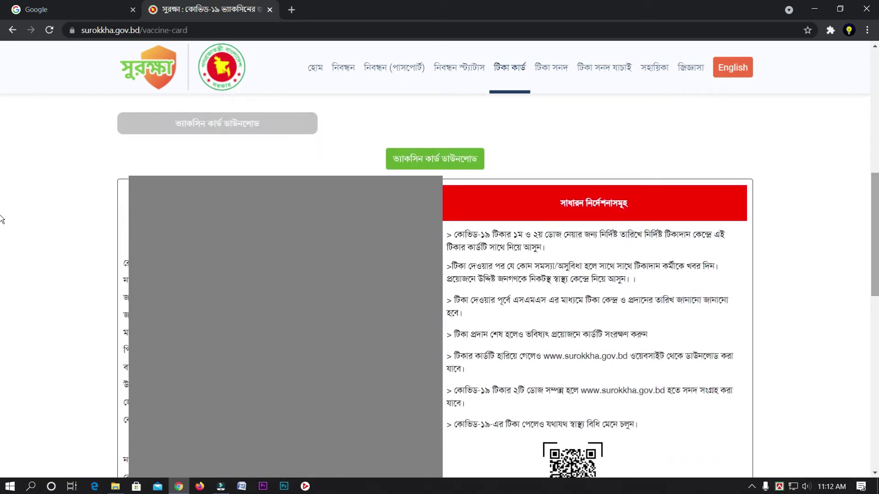
pyautogui.click(433, 160)
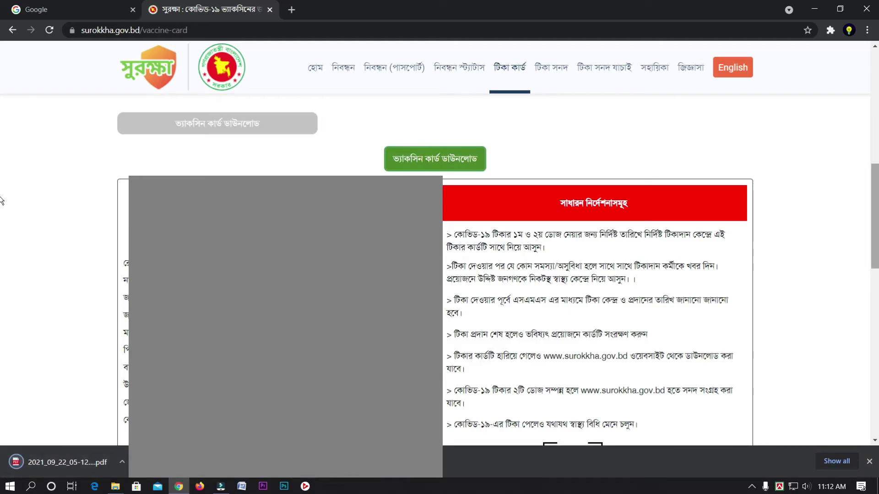
pyautogui.scroll(-3, 2, 229)
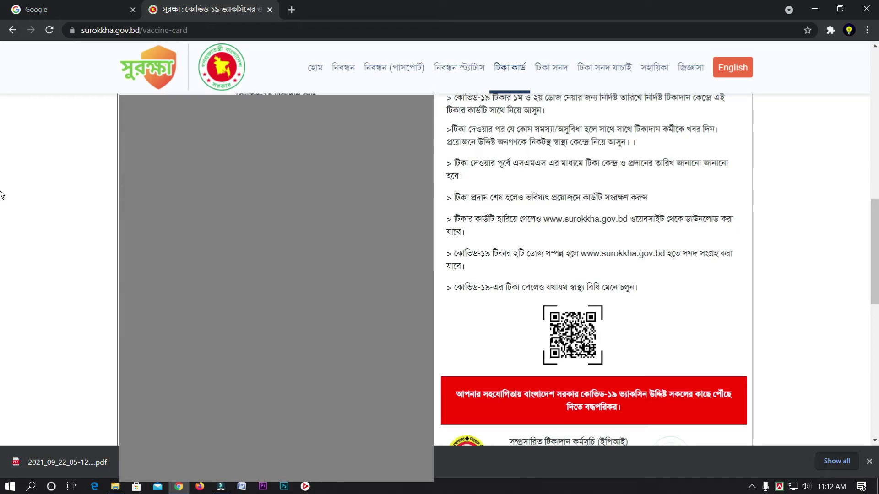
pyautogui.scroll(-5, 2, 275)
pyautogui.scroll(6, 1, 298)
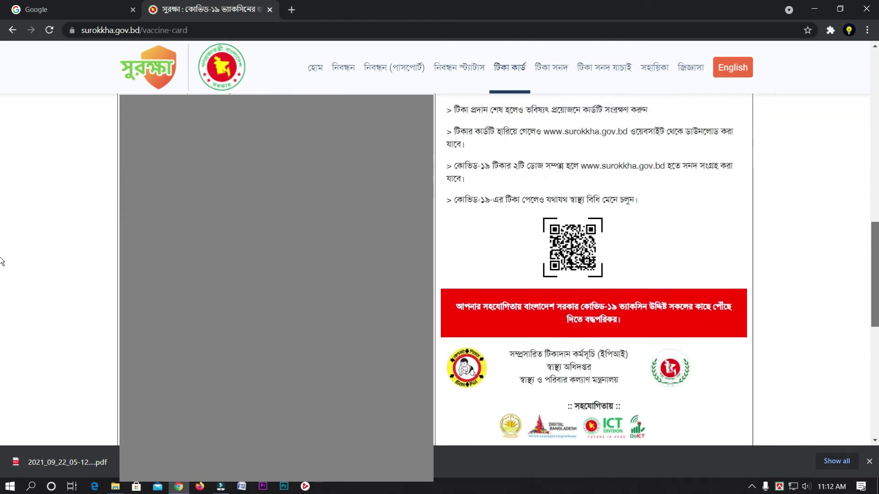
pyautogui.scroll(-6, 1, 229)
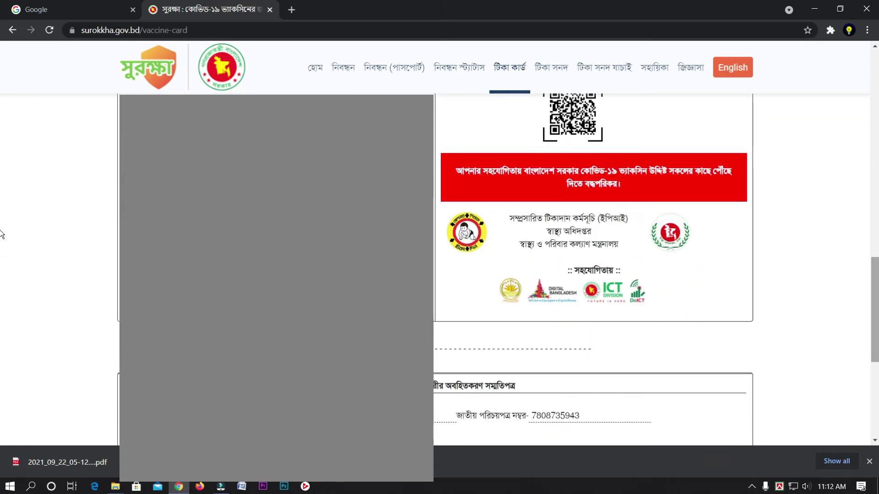